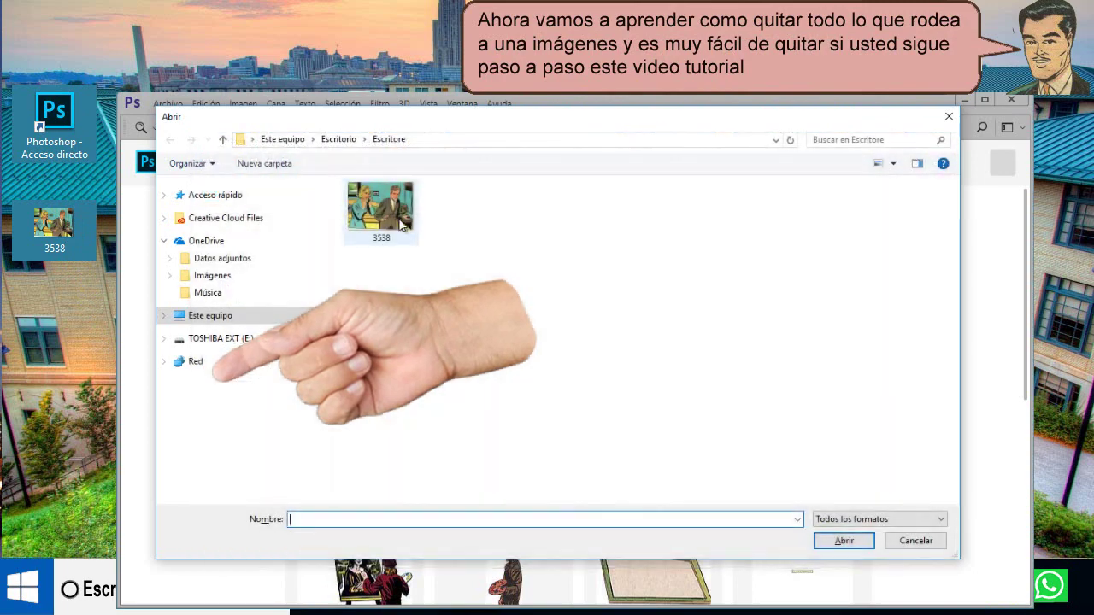
Step: Select the comic image 3538 in the Escritorio folder of the Open dialog
click(390, 211)
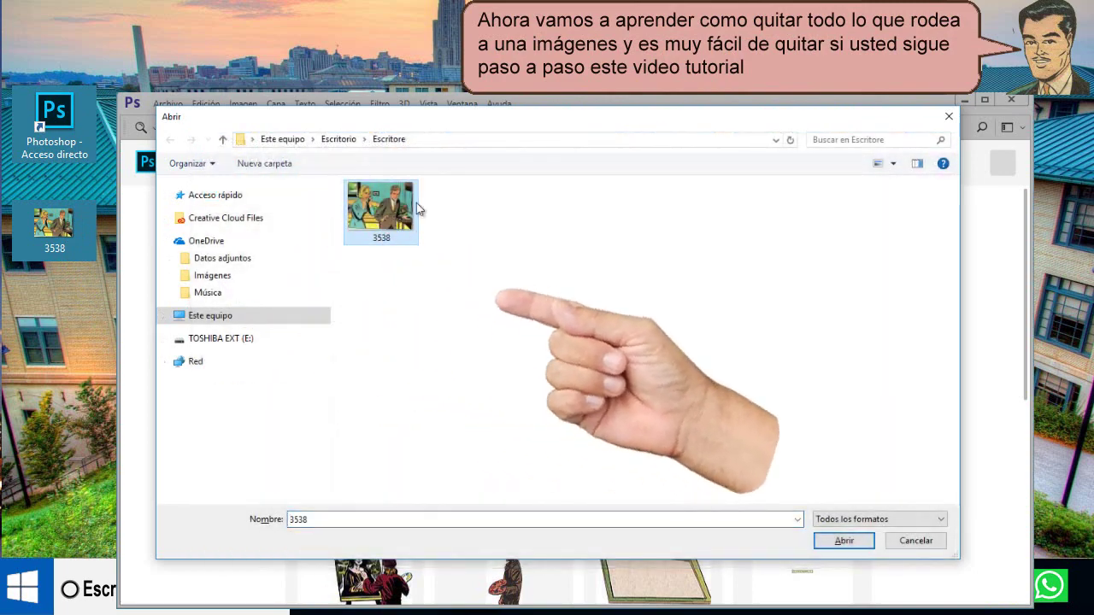
Step: Open 3538.png and zoom in on the man in the suit
key(Return)
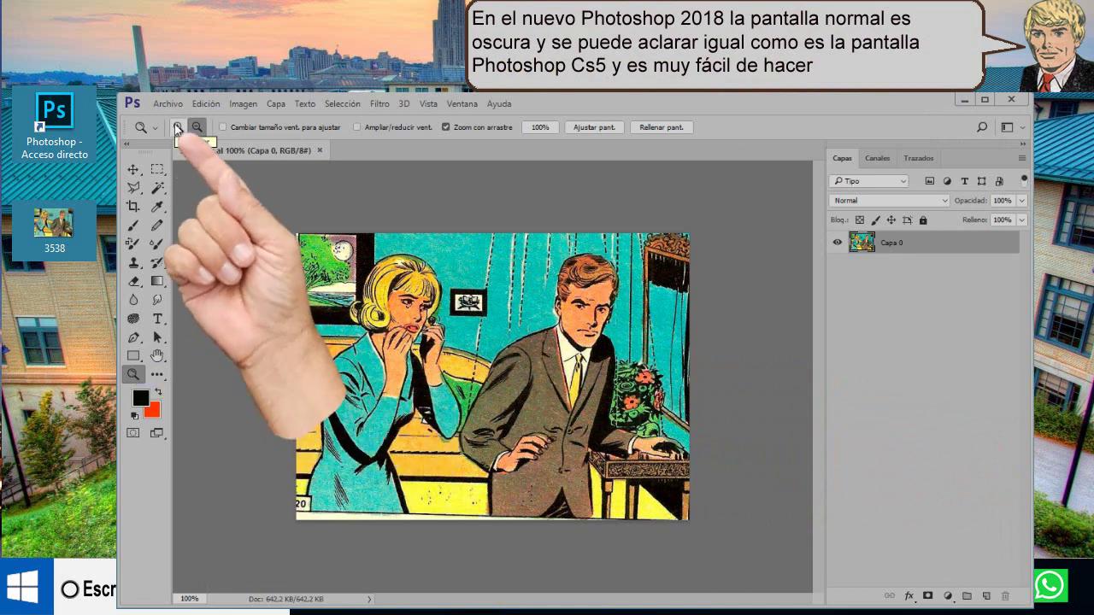
click(178, 128)
drag(514, 399, 577, 407)
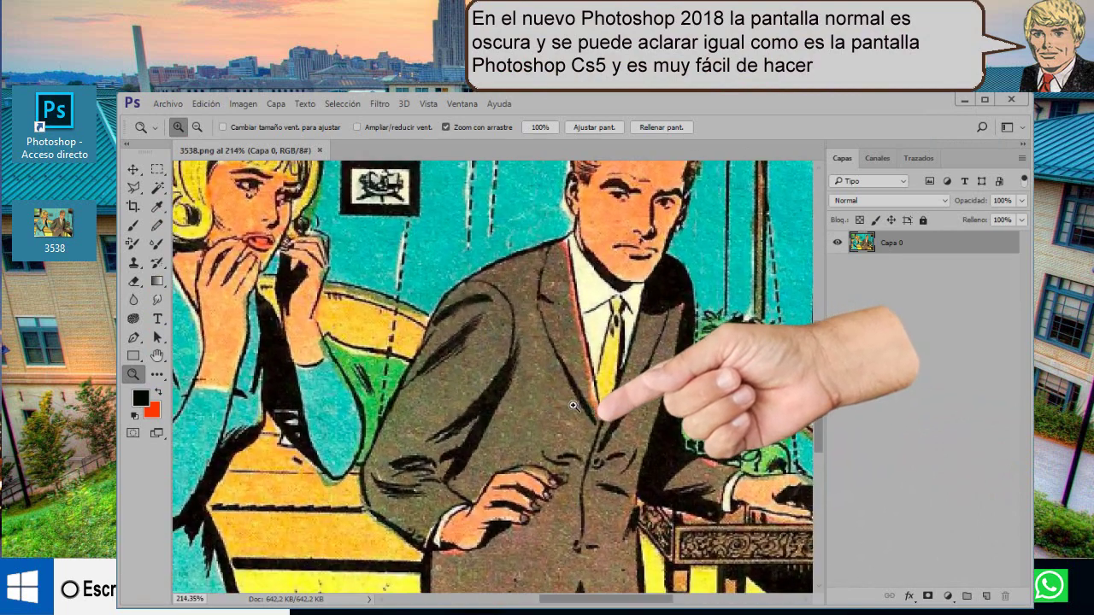
click(135, 186)
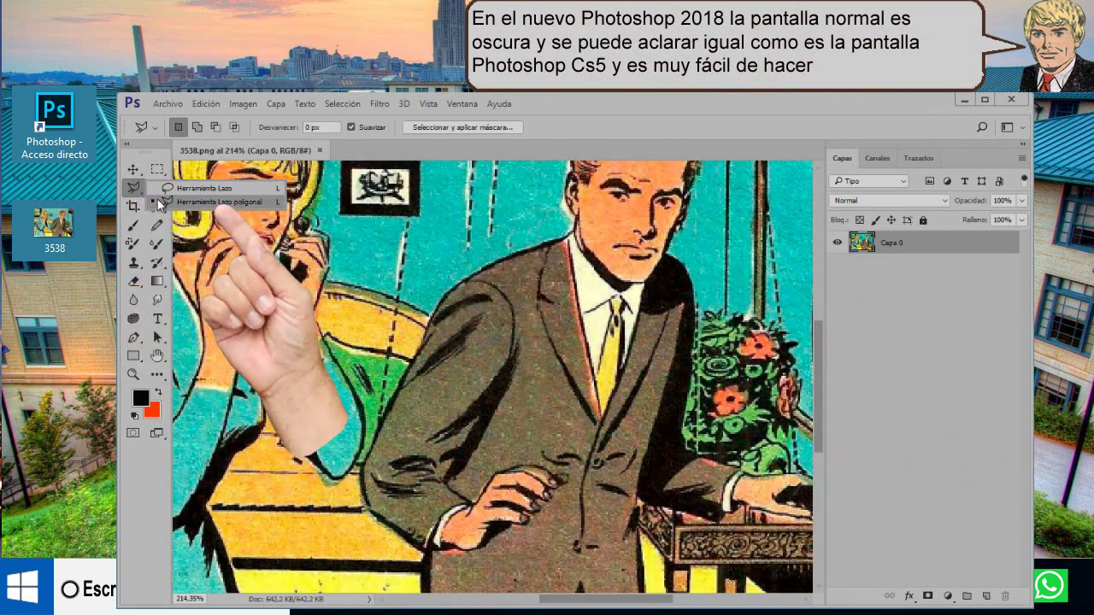
Step: Trace a closed Polygonal Lasso outline around the suited man's figure
click(159, 203)
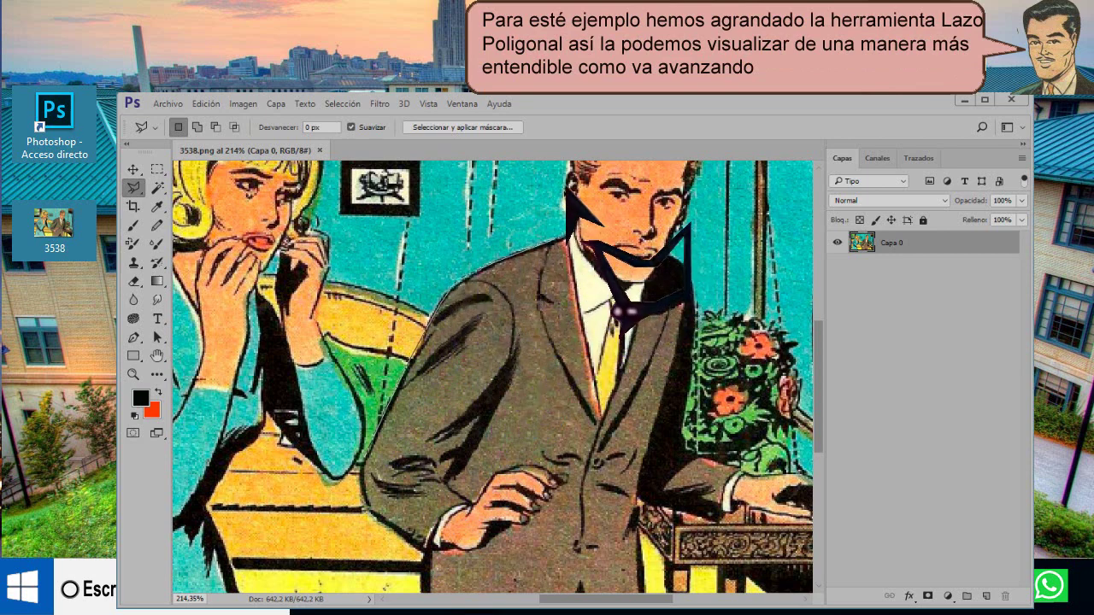
scroll(632, 291, up, 3)
scroll(636, 423, up, 1)
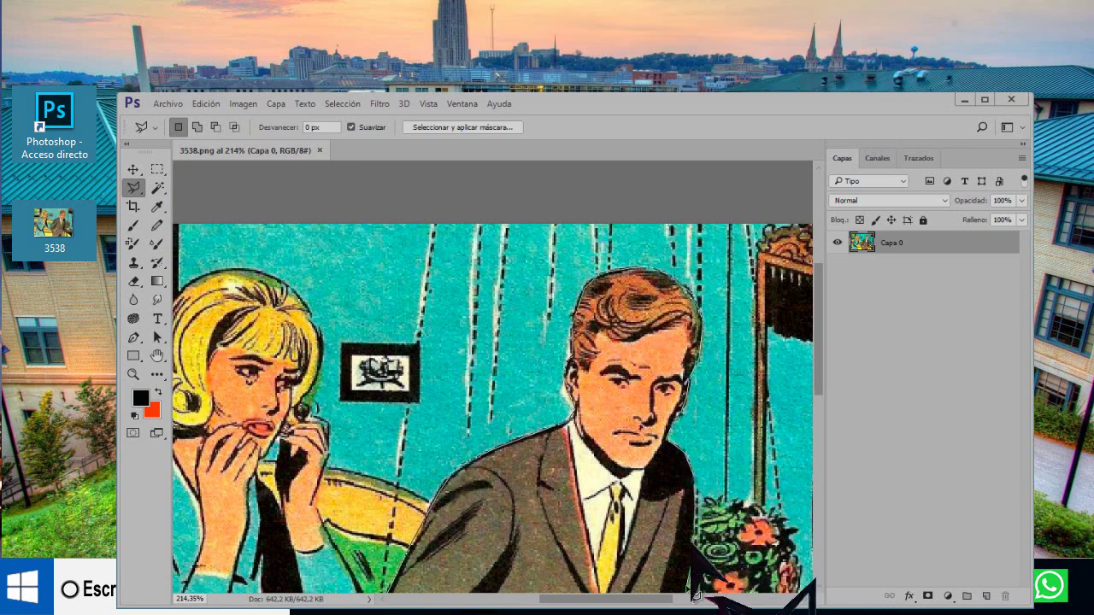
scroll(689, 406, down, 5)
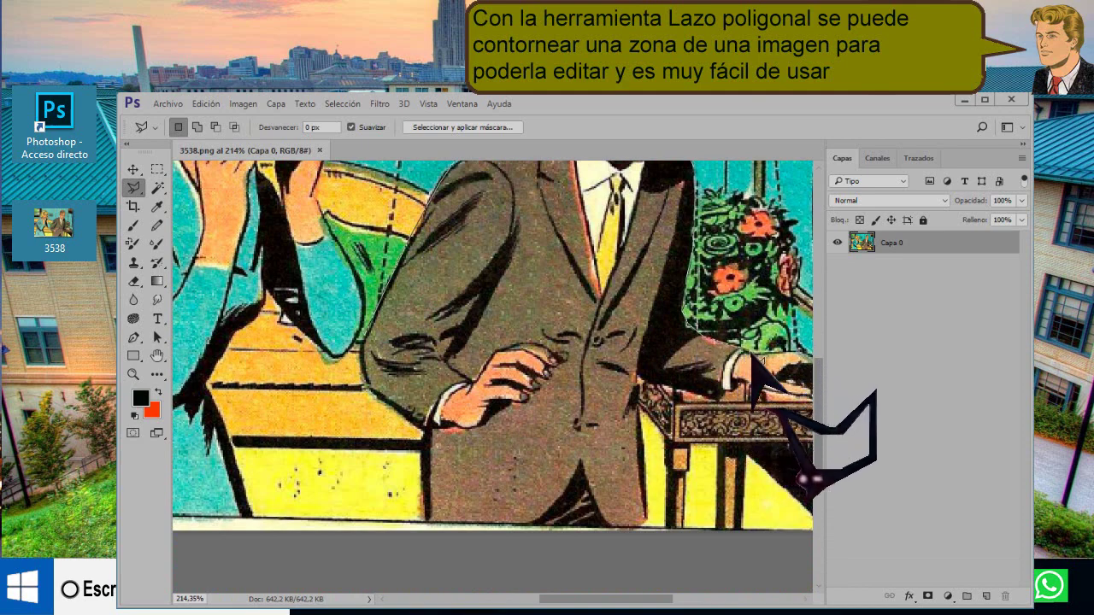
scroll(748, 482, right, 3)
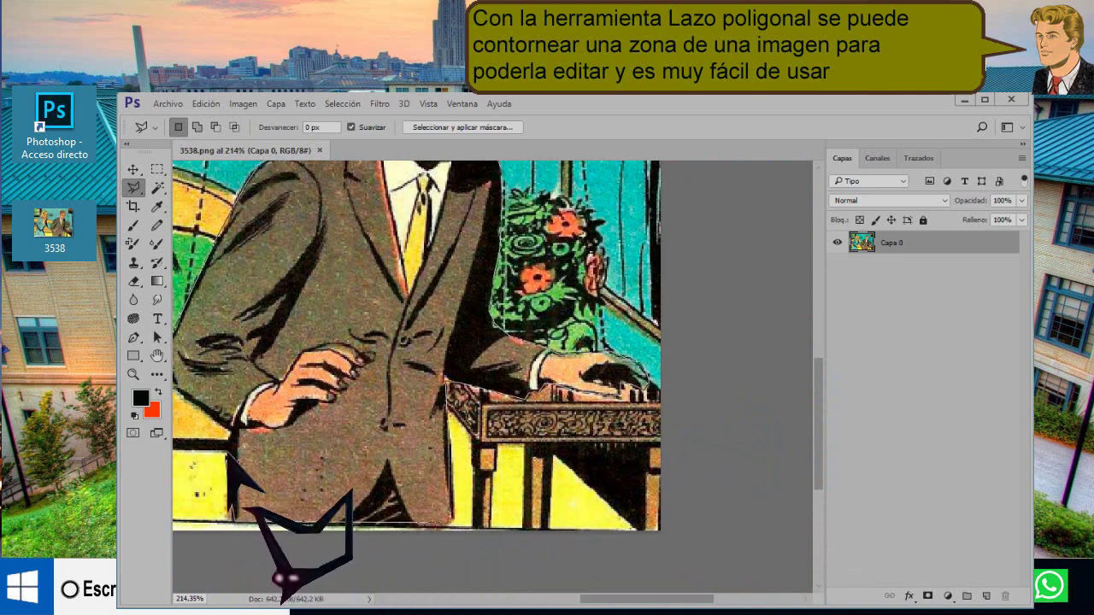
scroll(242, 431, left, 5)
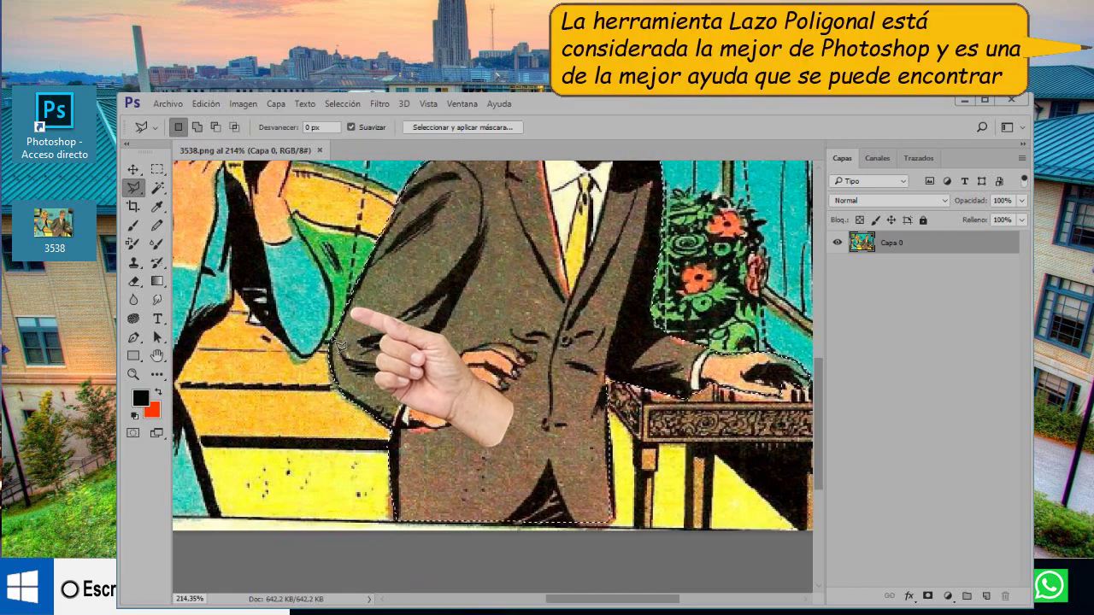
Step: Zoom out to see the whole comic
click(135, 374)
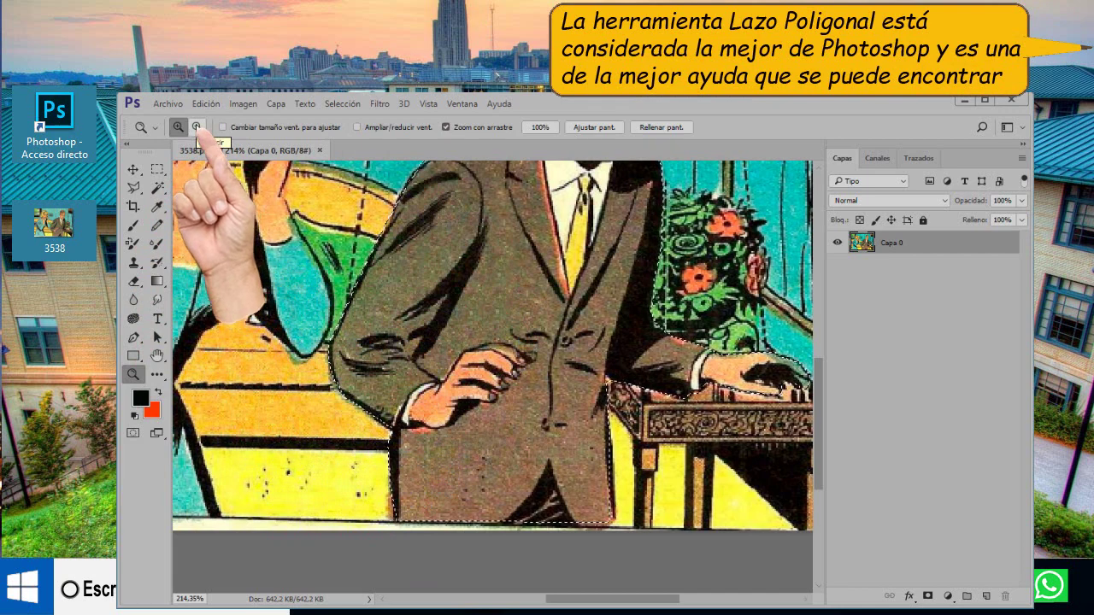
click(196, 127)
drag(467, 264, 433, 266)
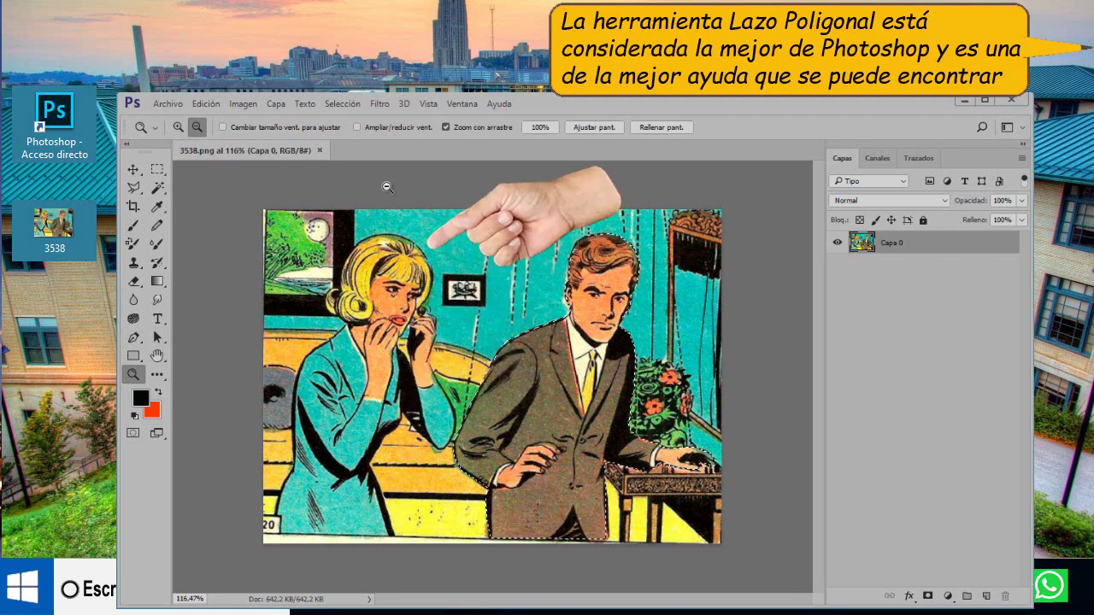
Step: Invert the selection and delete the background around the man
click(354, 105)
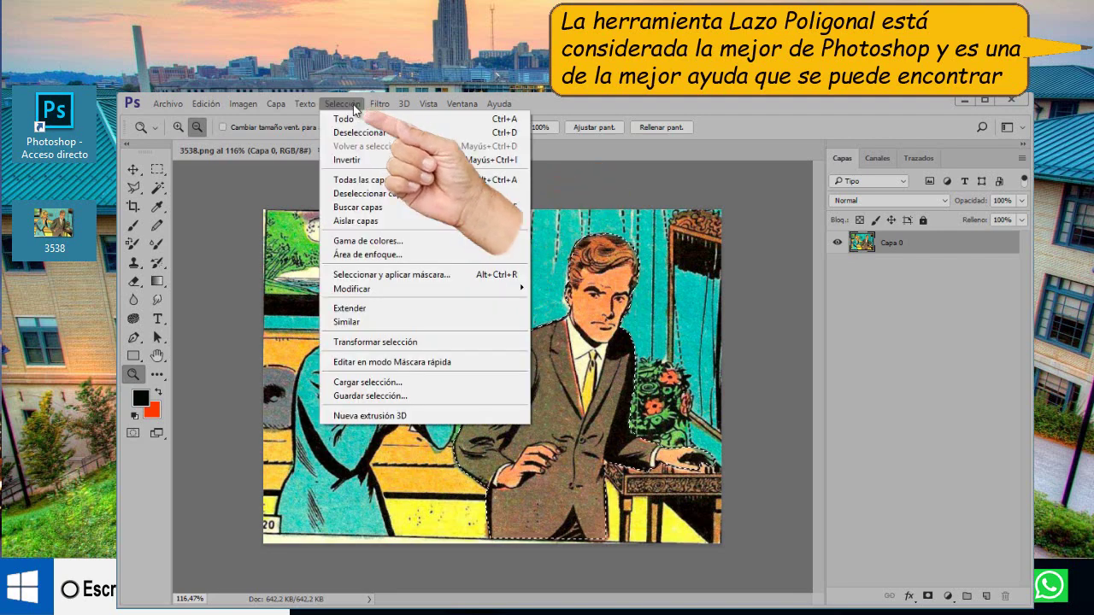
click(355, 160)
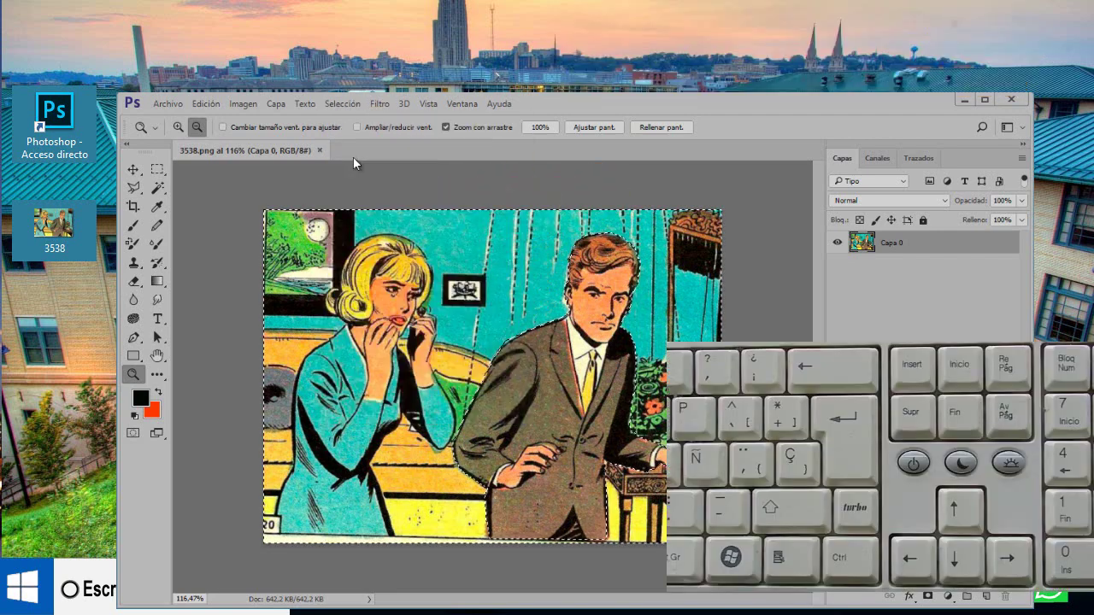
key(Delete)
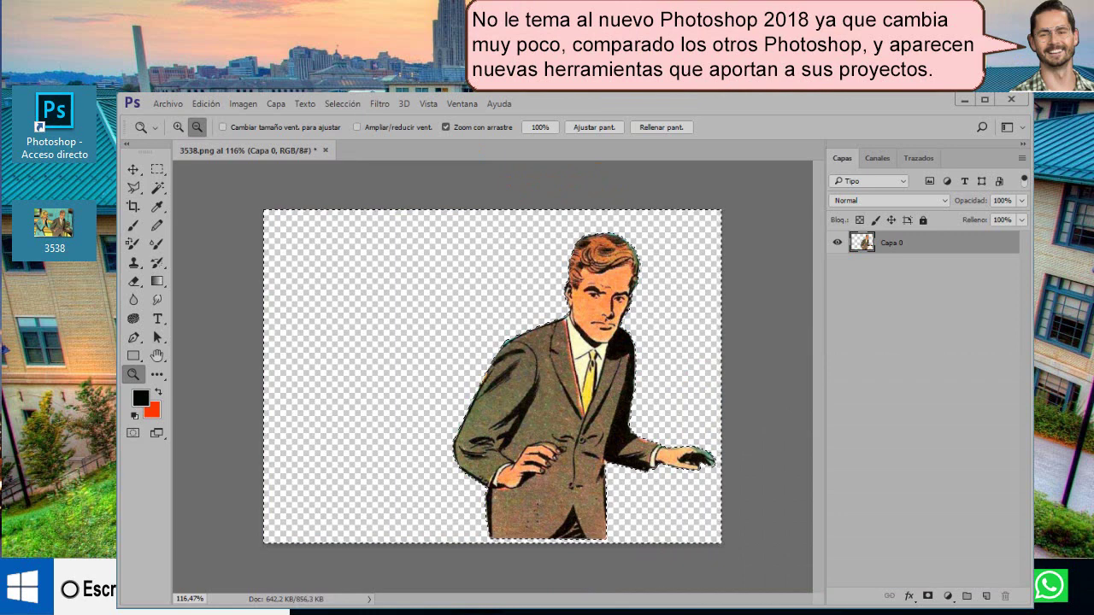
Step: Deselect, then name the saved file 'Mi primera imagen editada' with PNG format
key(ctrl+d)
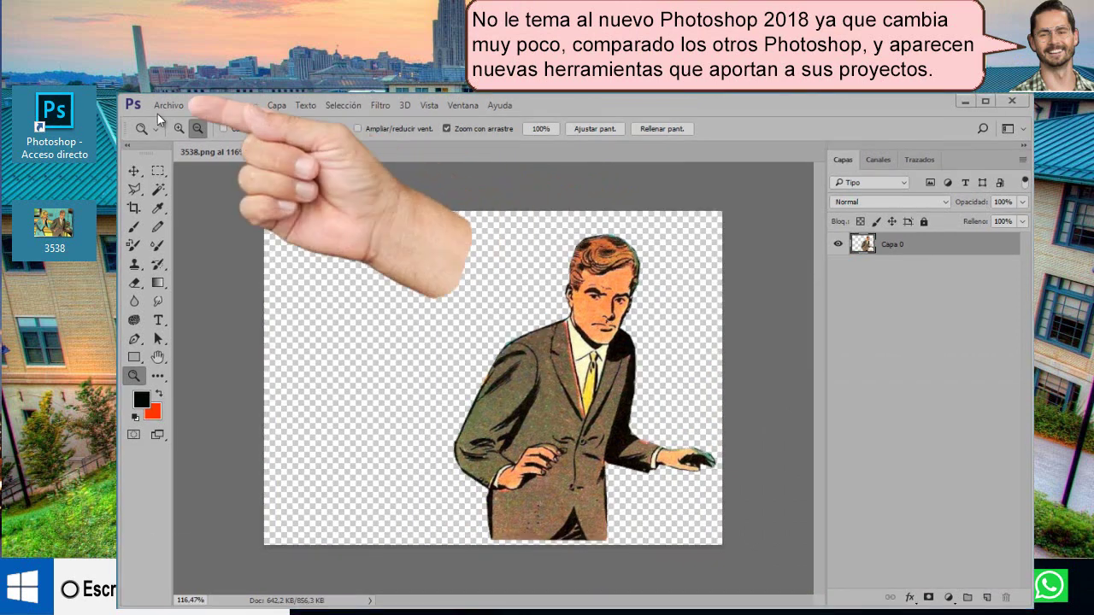
click(160, 106)
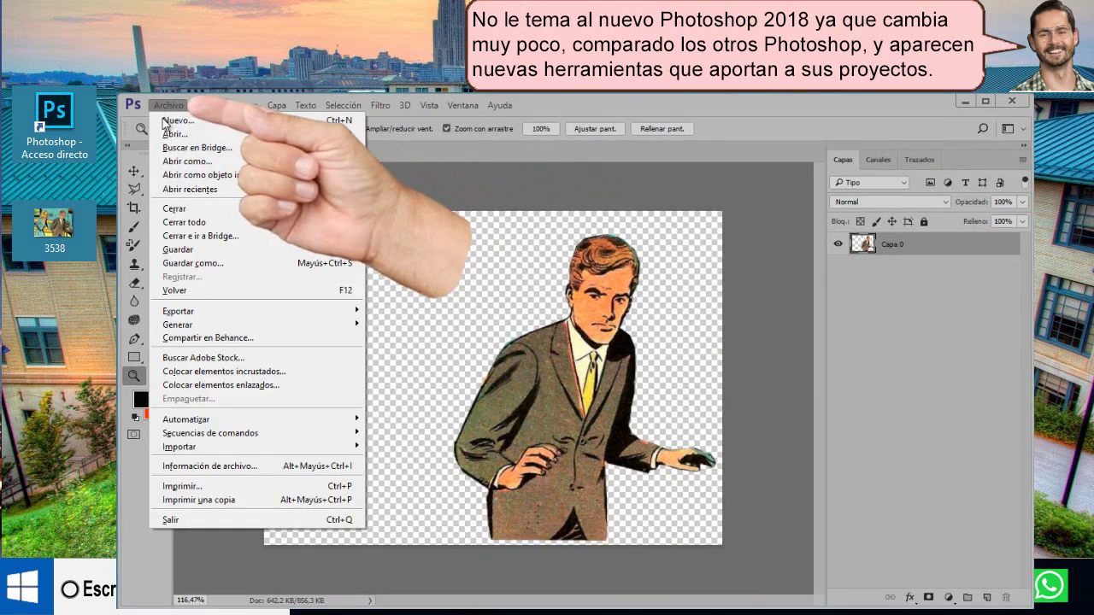
click(184, 265)
text(Mi primera i)
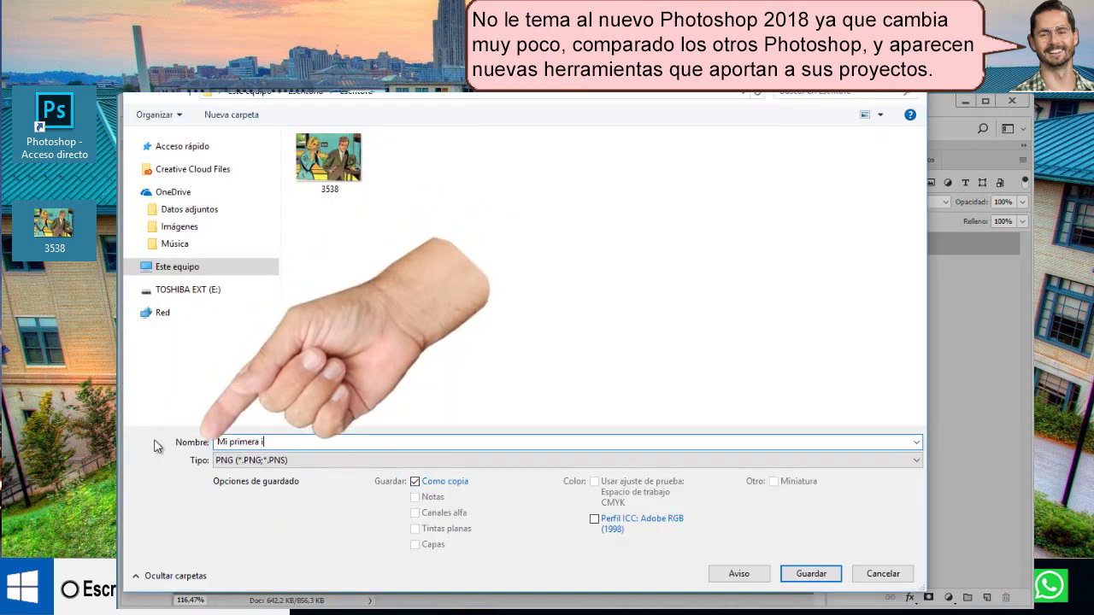
text(magen ed)
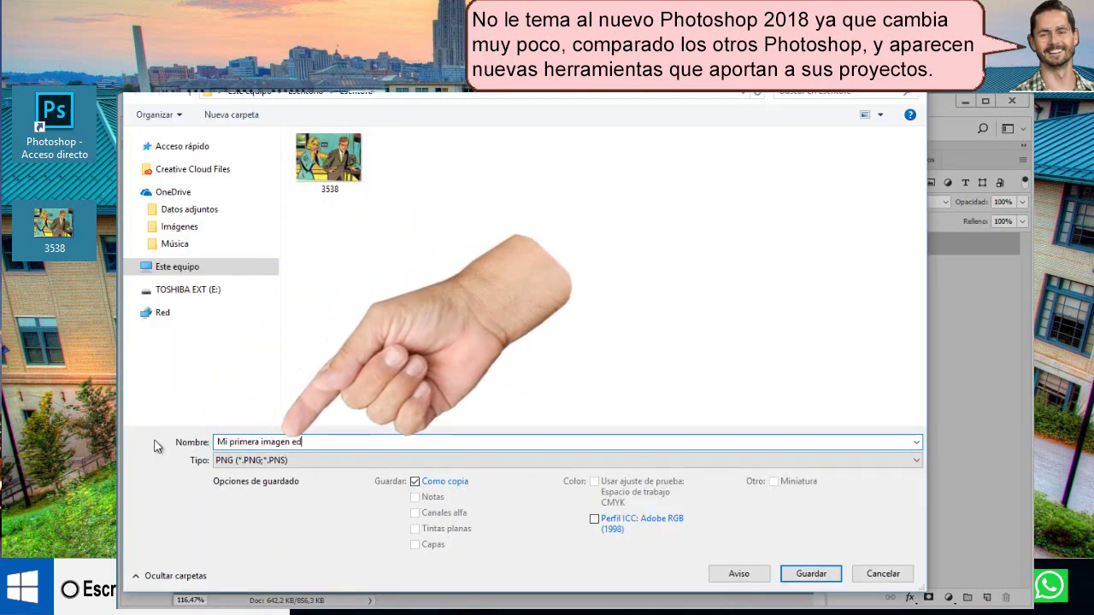
text(itada)
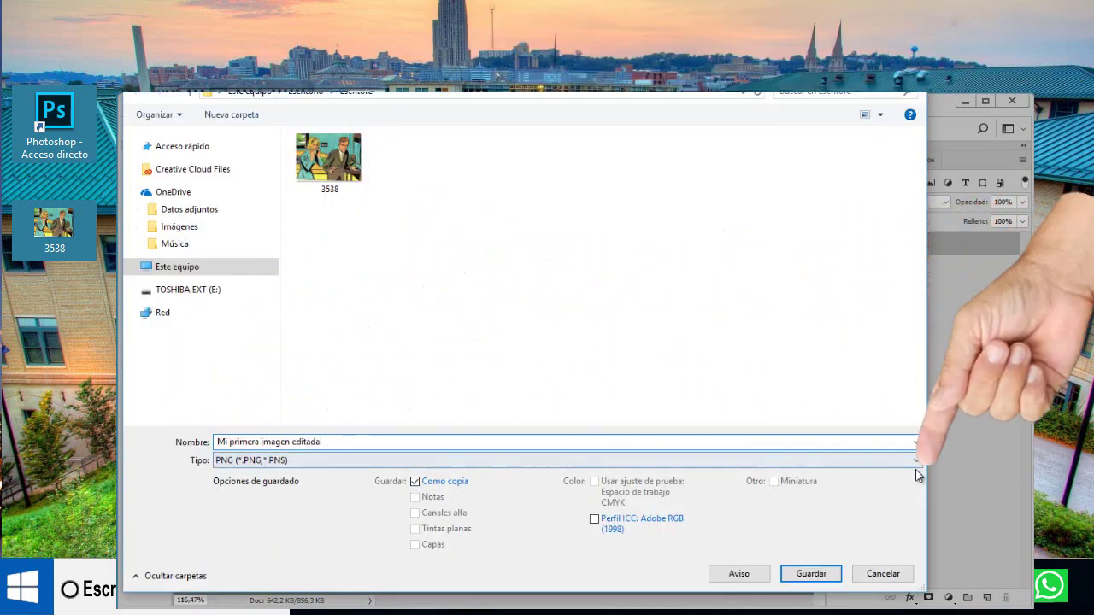
click(917, 464)
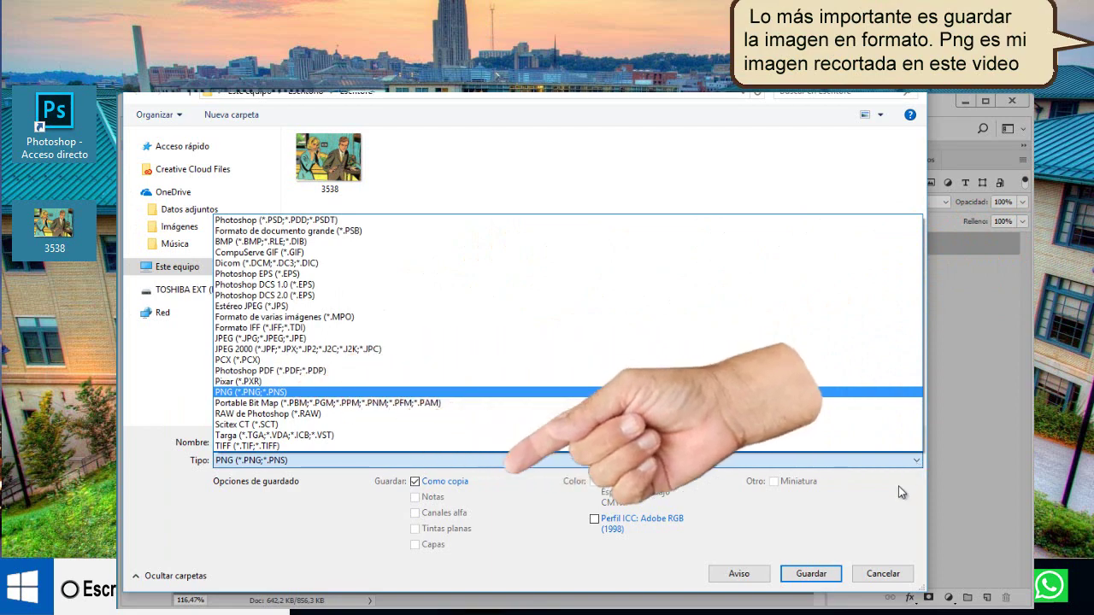
Step: Save the PNG, bringing up the Opciones PNG dialog
click(818, 574)
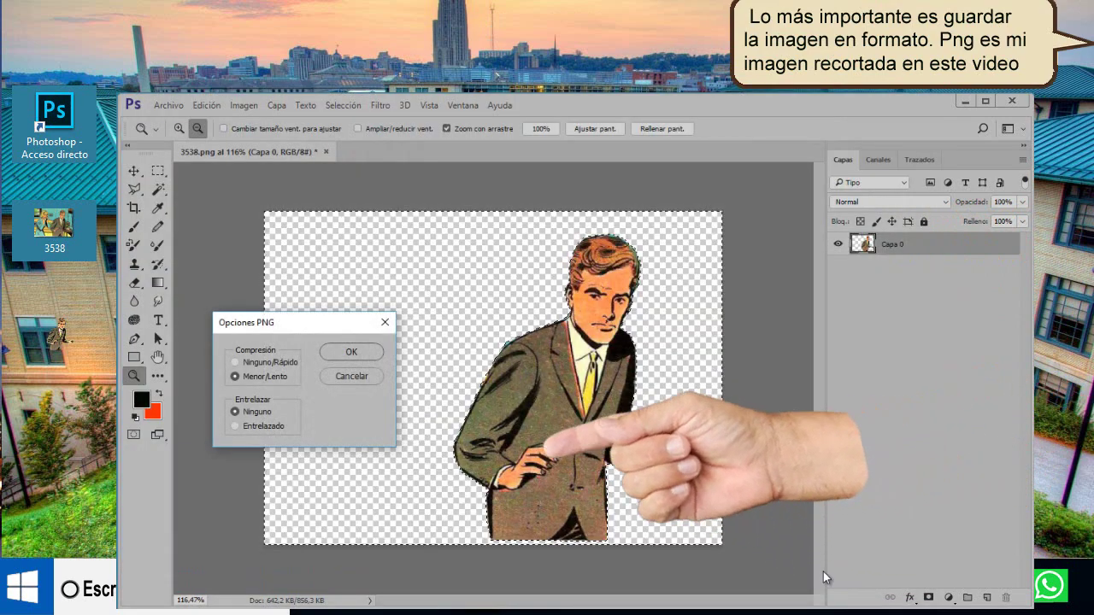